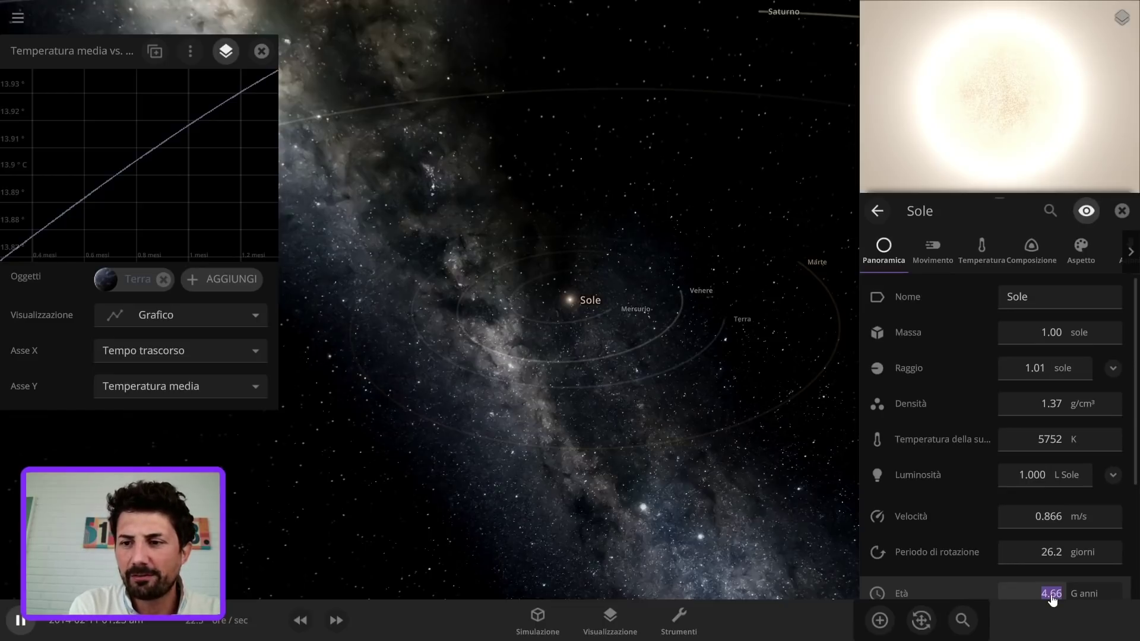
Step: Set the Sun's age (Età) to 12 G anni and expand its radius (Raggio) options
text(12)
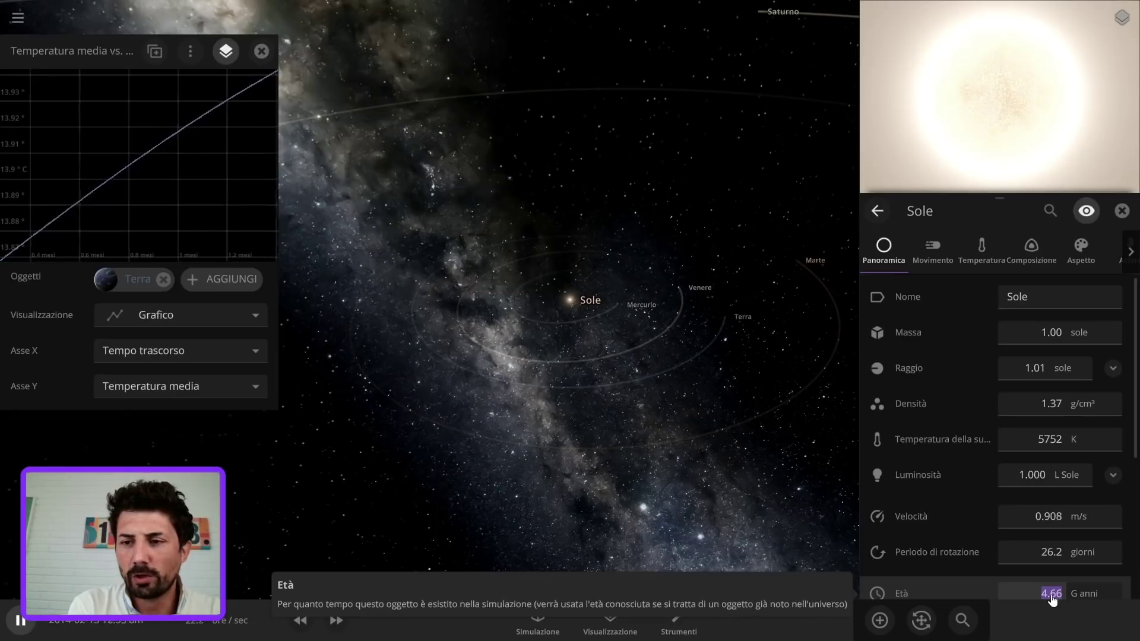
key(Return)
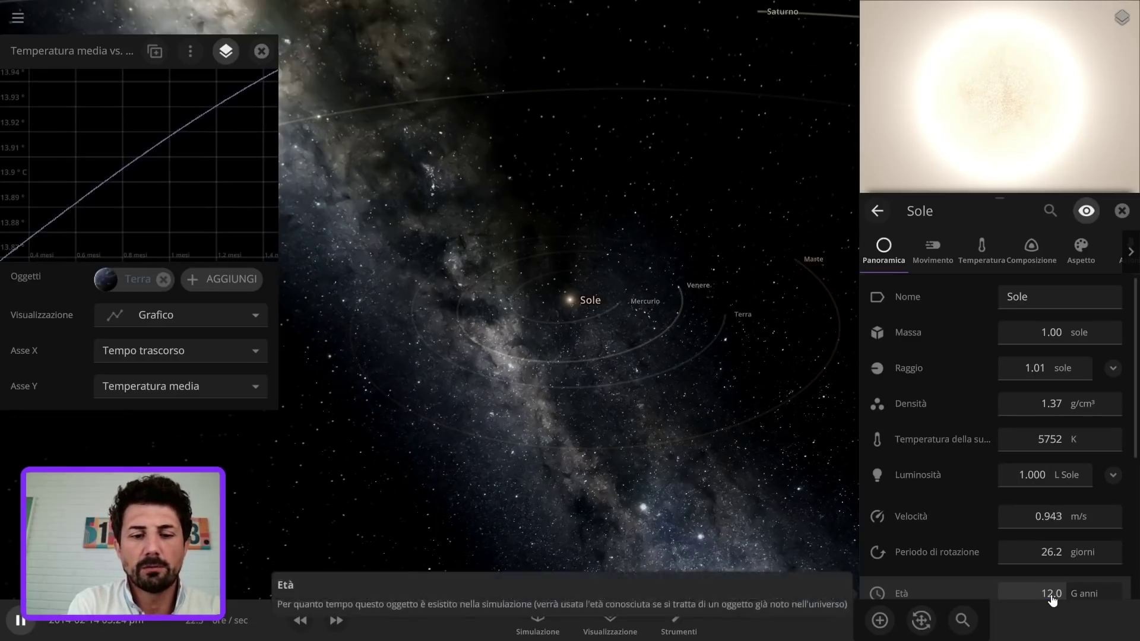
click(1113, 368)
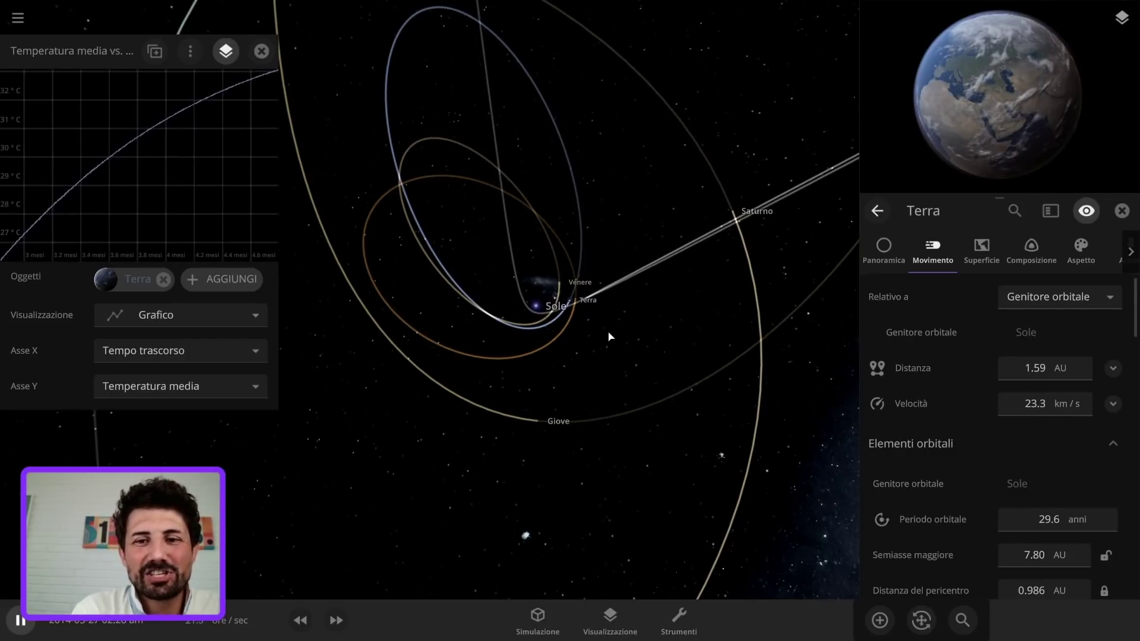
Step: Examine how the planets' orbits are arranged around the Sun, from the inner planets out to Neptune
scroll(610, 337, down, 5)
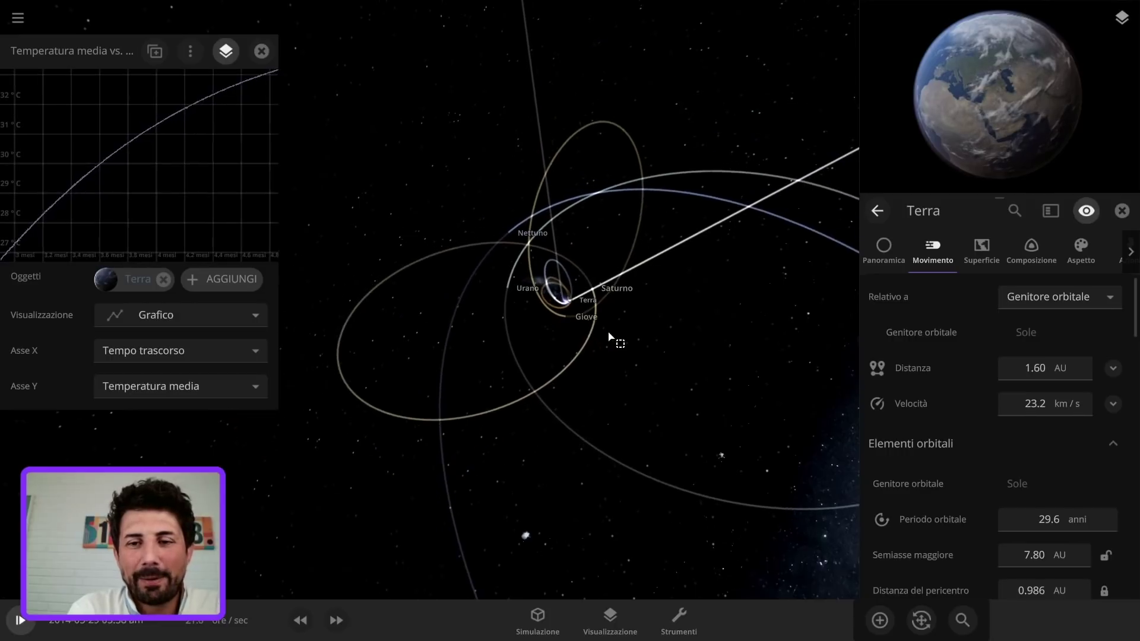
drag(636, 336, 702, 326)
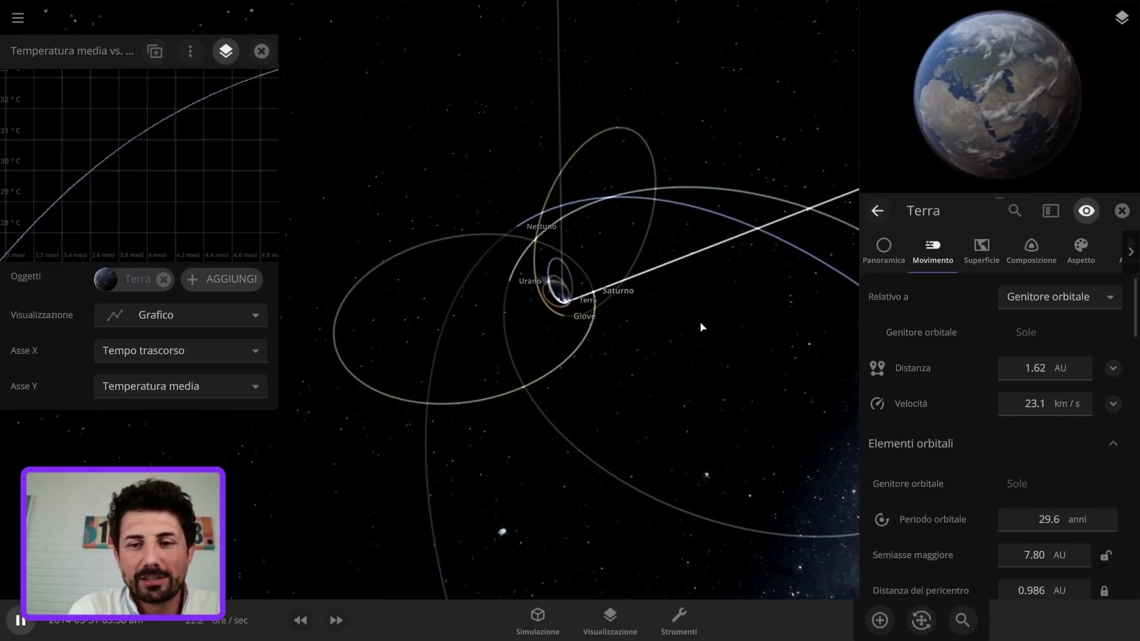
drag(575, 252, 621, 486)
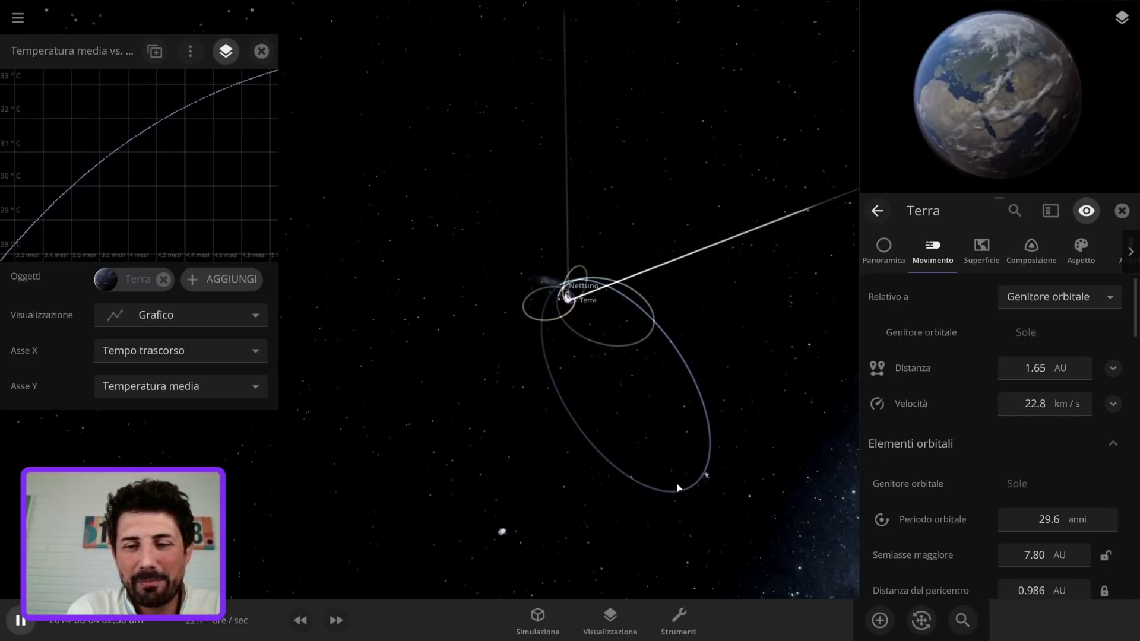
scroll(599, 396, up, 5)
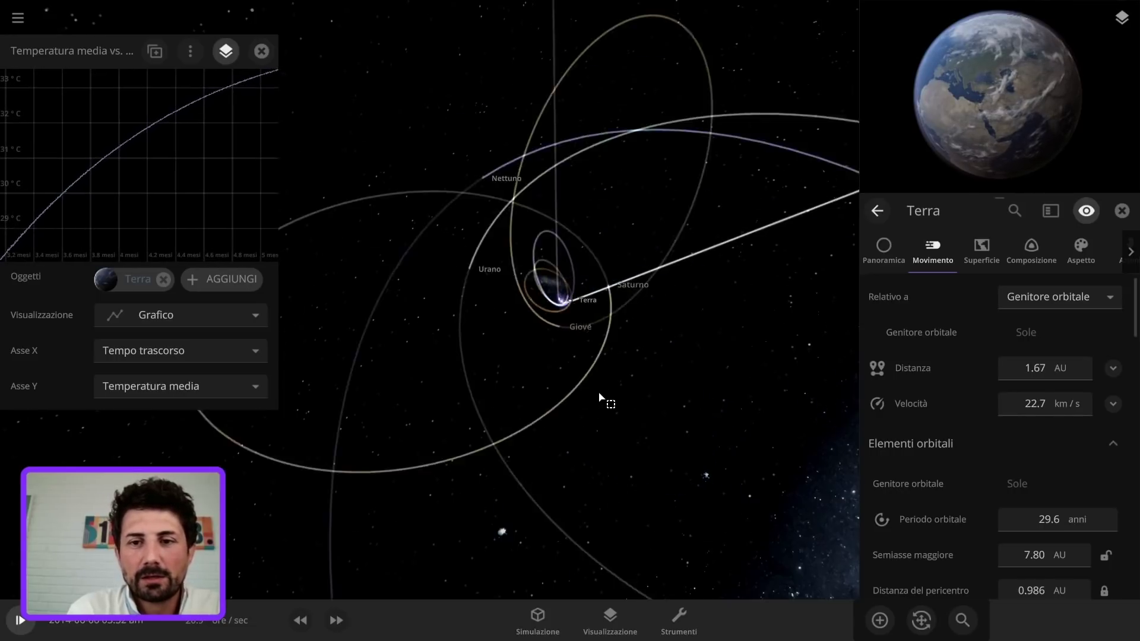
scroll(599, 396, down, 5)
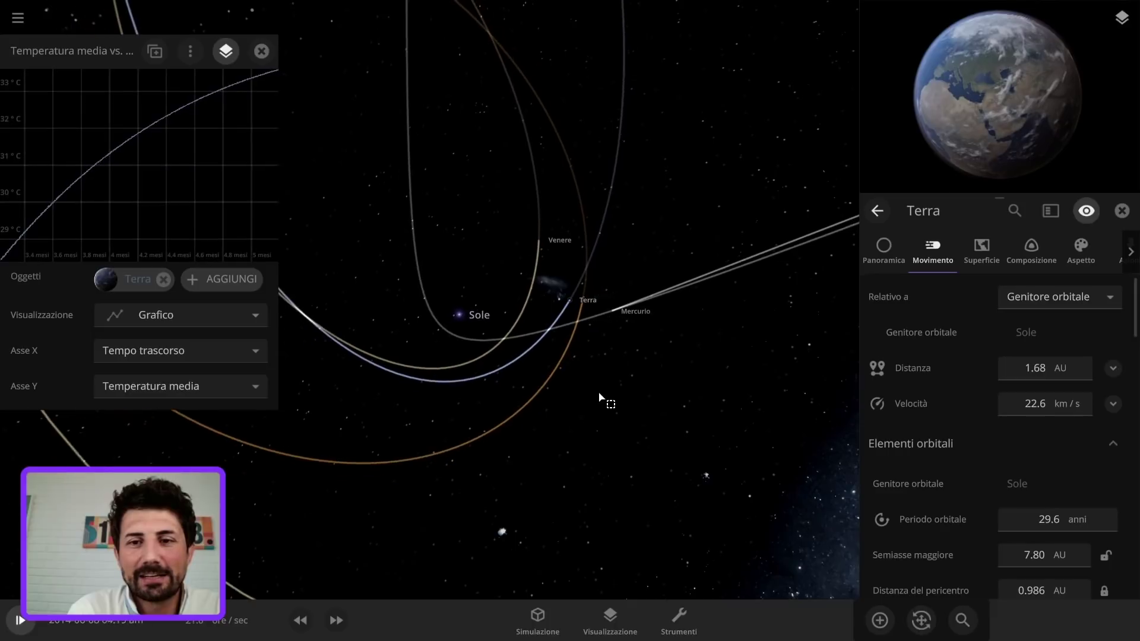
drag(599, 397, 514, 88)
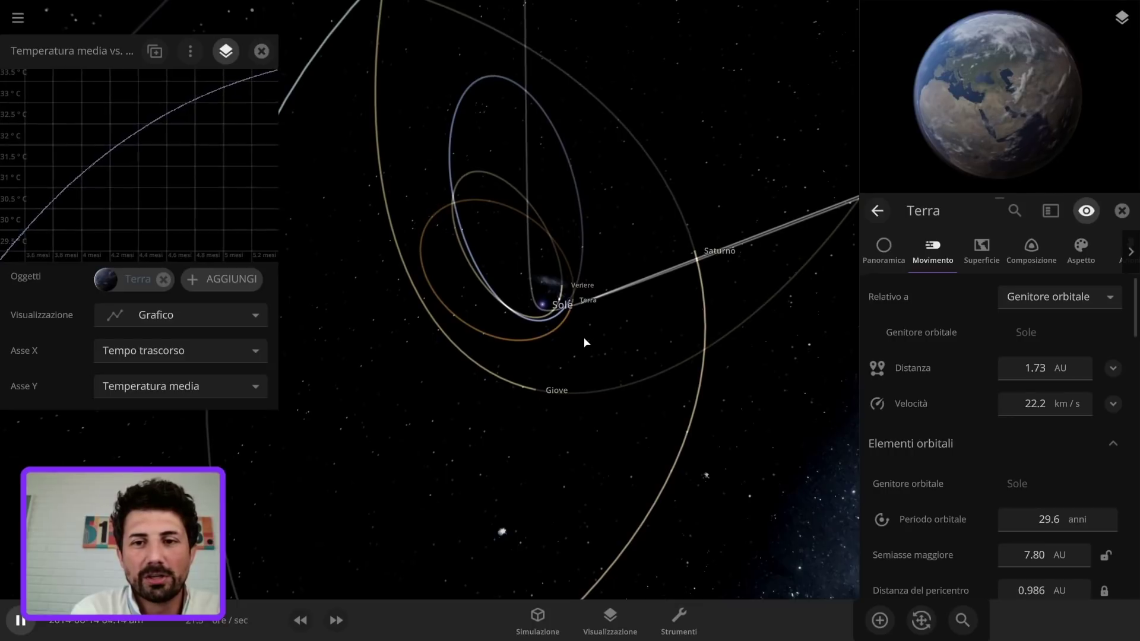
click(625, 357)
scroll(625, 356, down, 5)
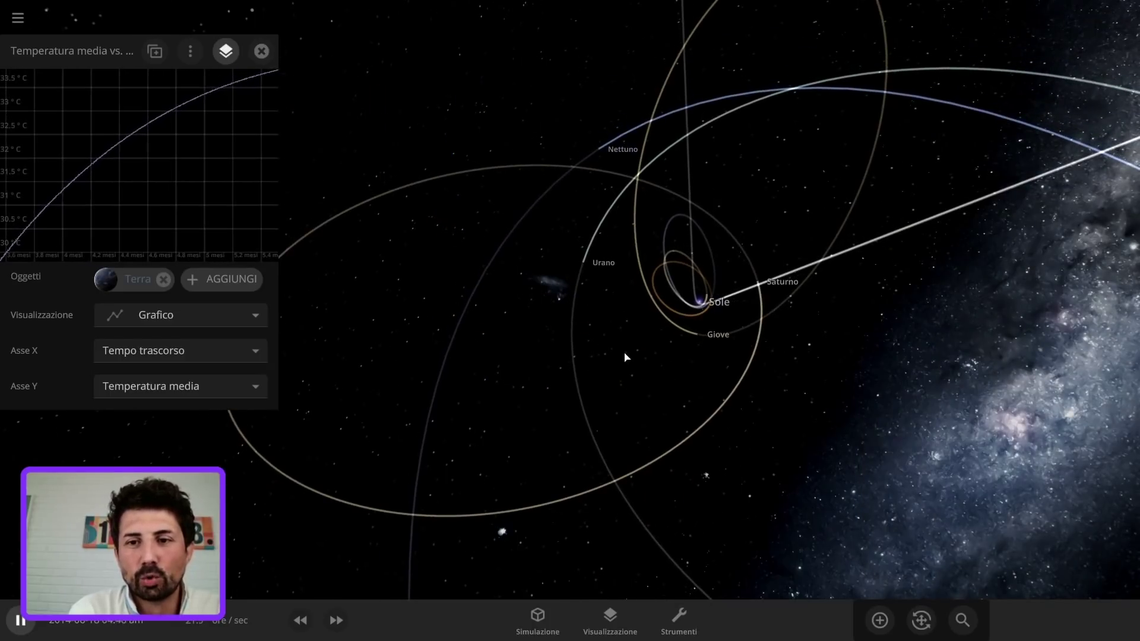
scroll(725, 302, up, 5)
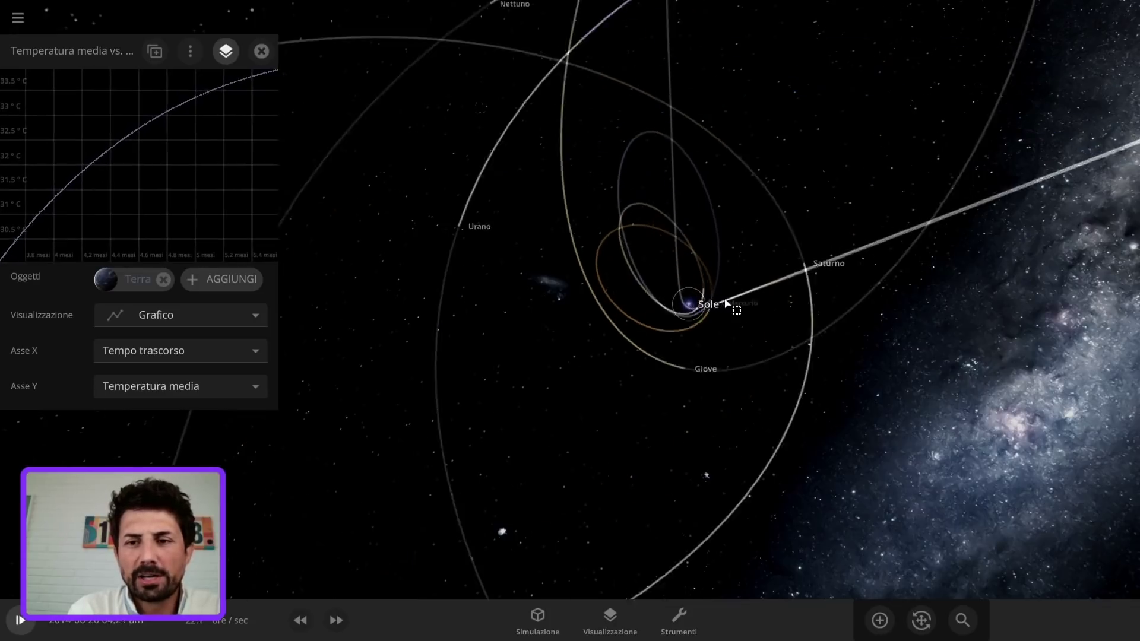
scroll(726, 303, up, 5)
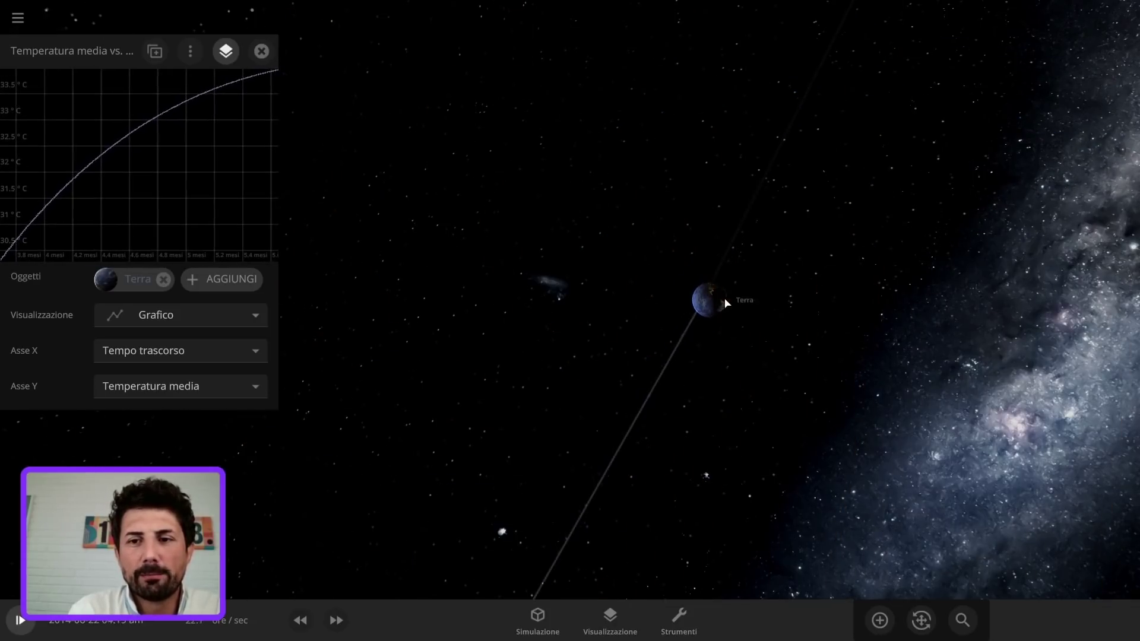
Step: With Earth selected, speed up the simulation to several months per second and turn the globe to view Antarctica
click(715, 303)
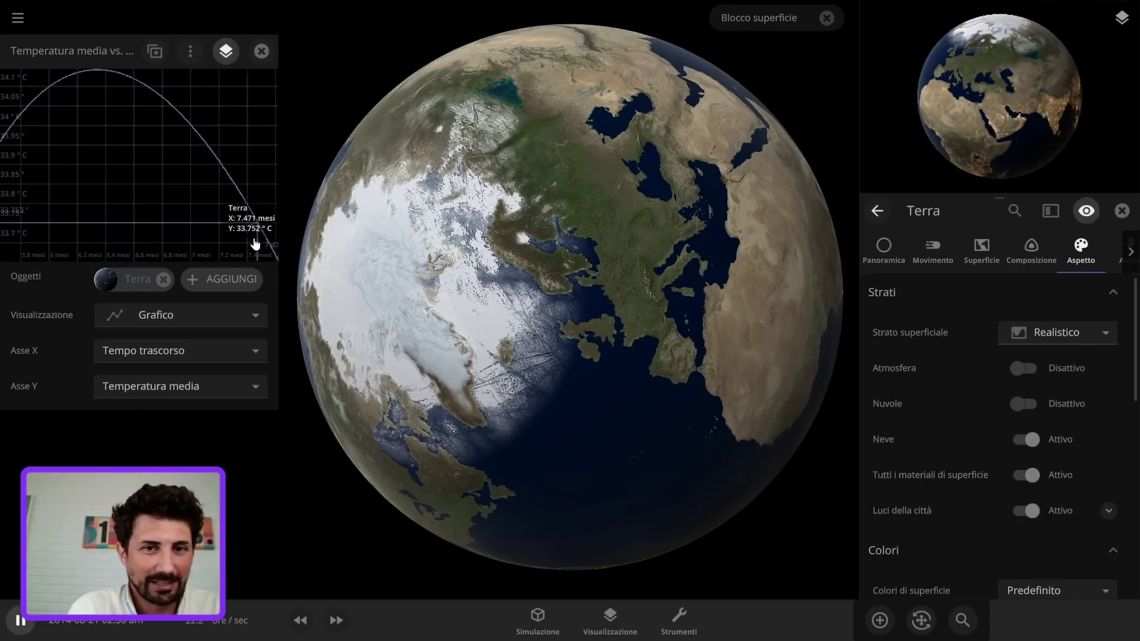
click(335, 620)
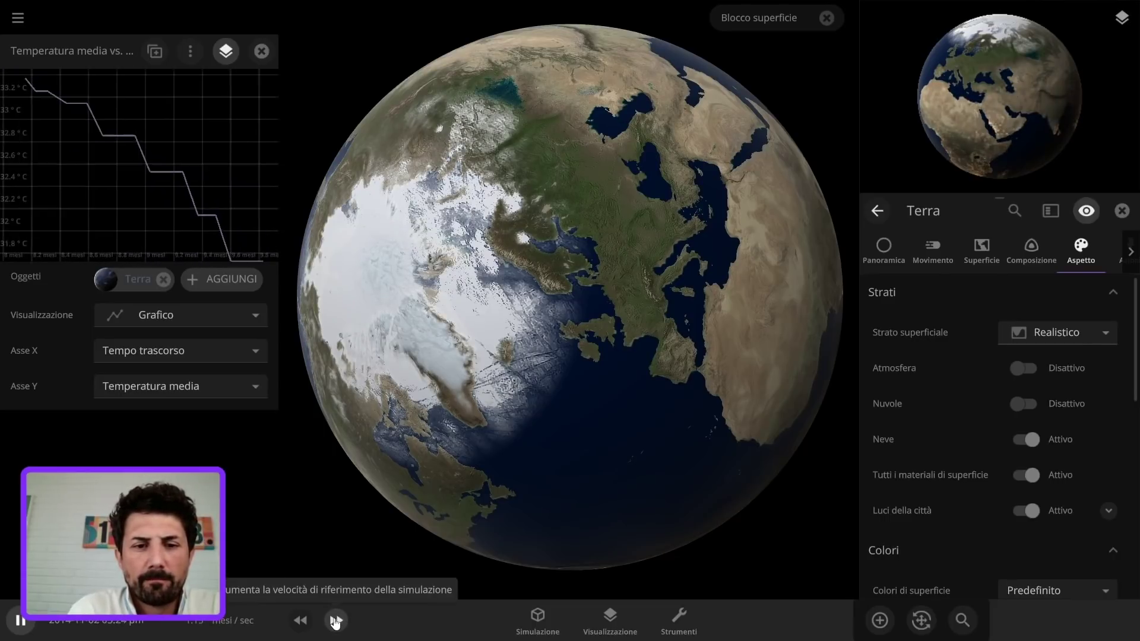
click(336, 620)
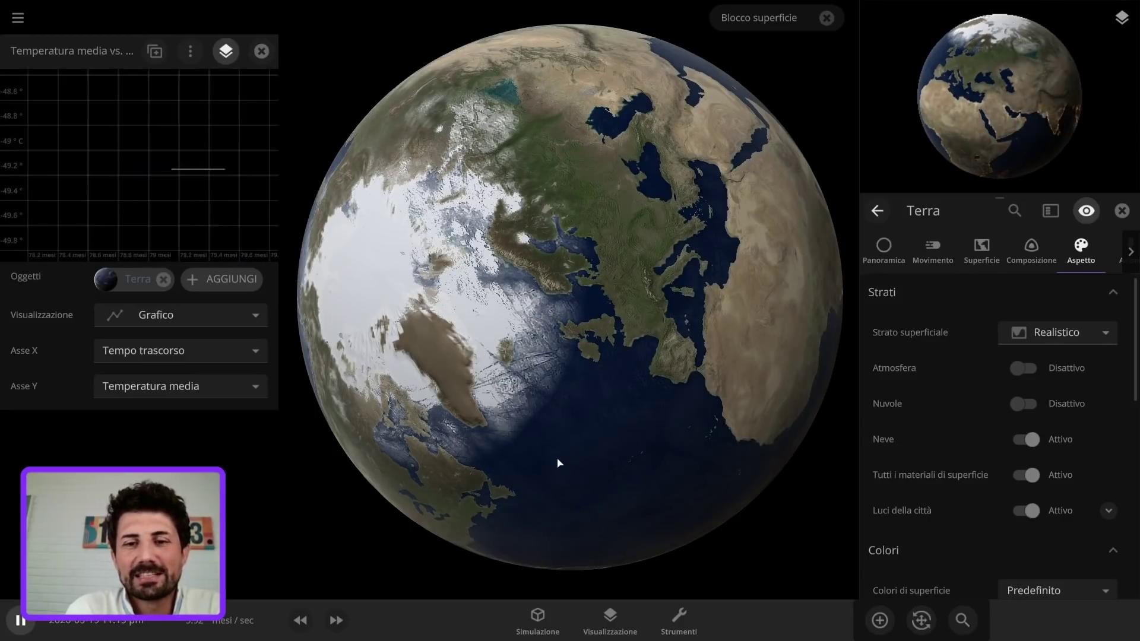
drag(537, 443, 374, 410)
drag(493, 302, 446, 304)
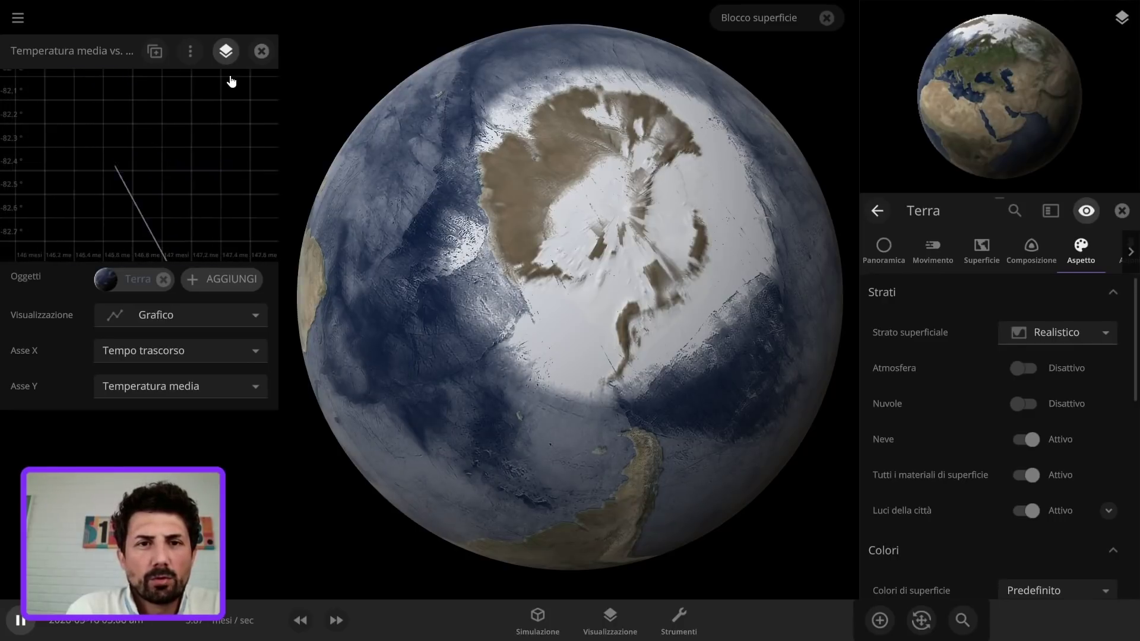
Step: Set the time span (Arco di tempo) of Earth's average temperature graph to 1000 years
click(191, 52)
double_click(453, 98)
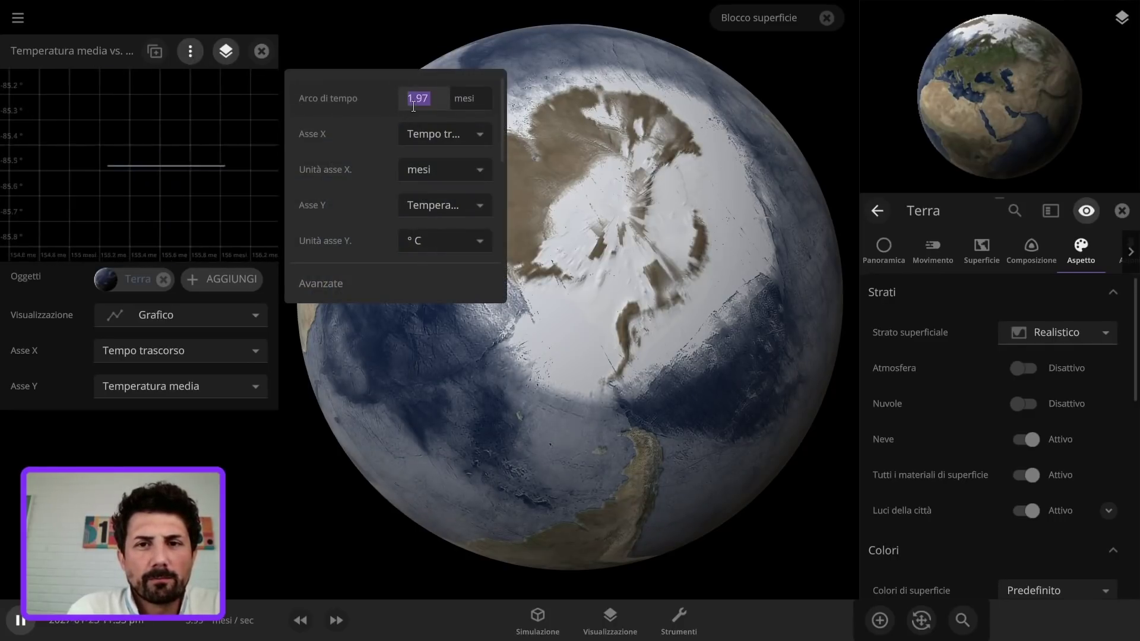
text(10)
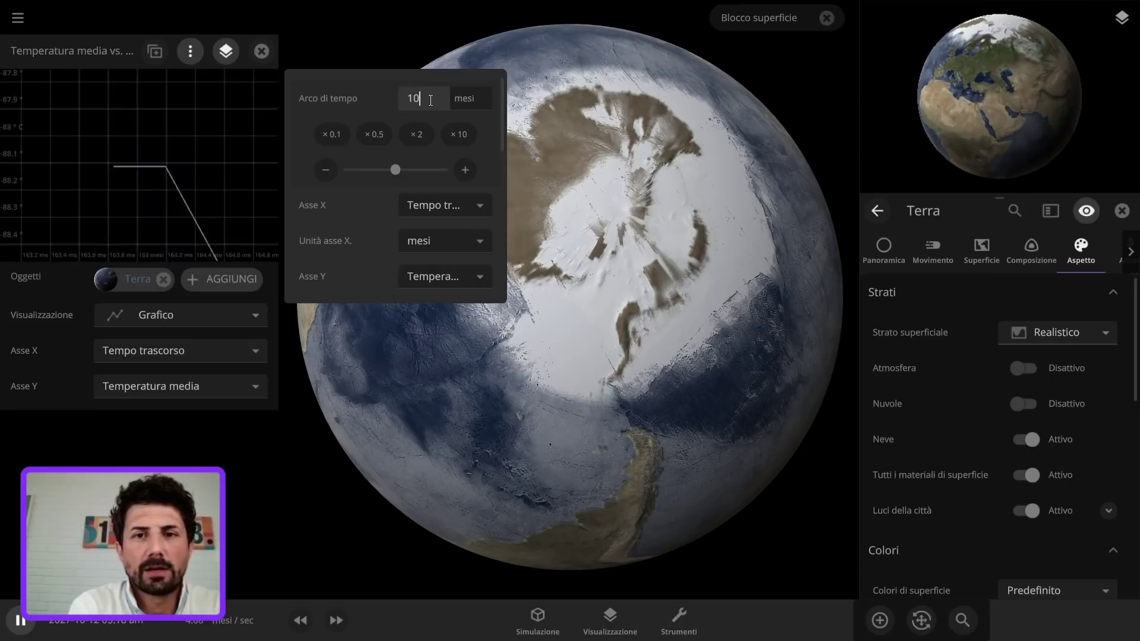
text(00)
key(Return)
click(463, 98)
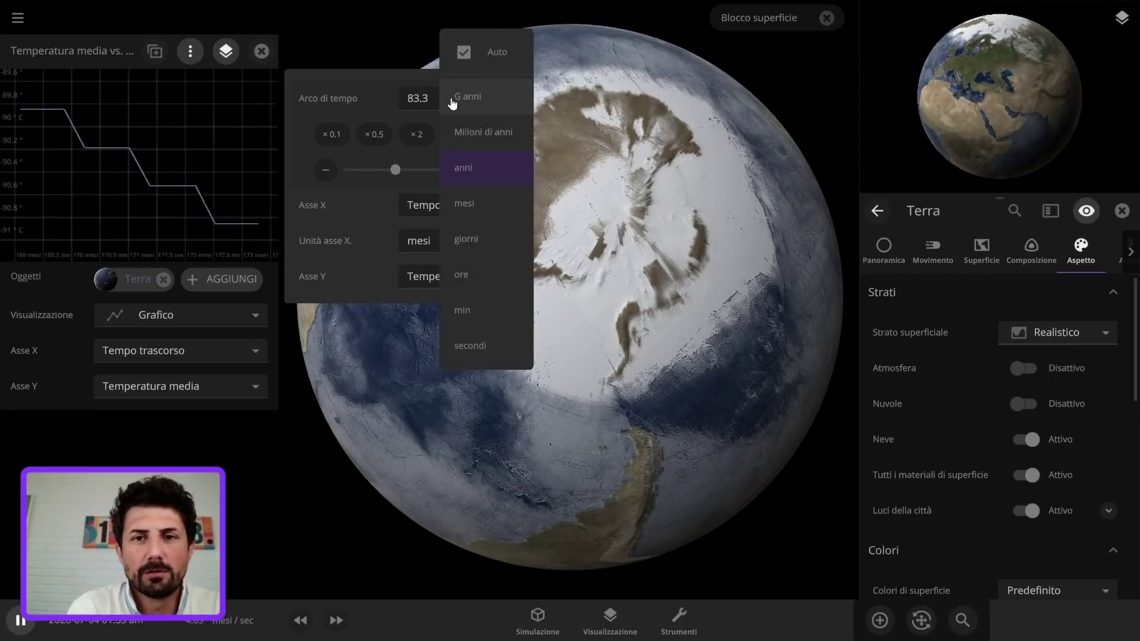
click(424, 106)
text(1000)
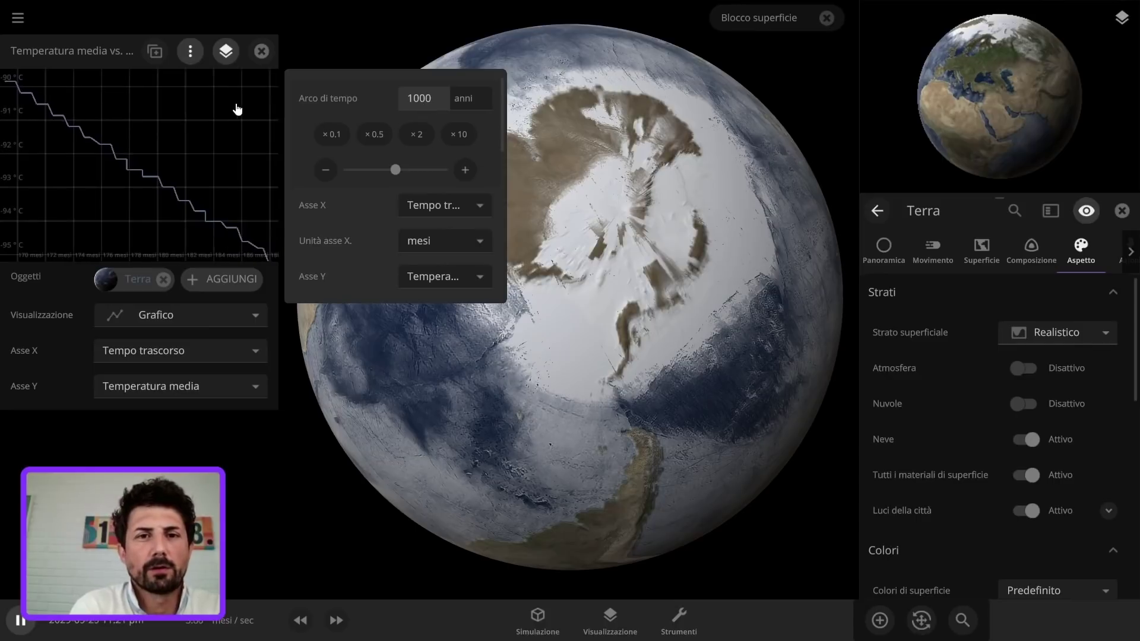
key(Return)
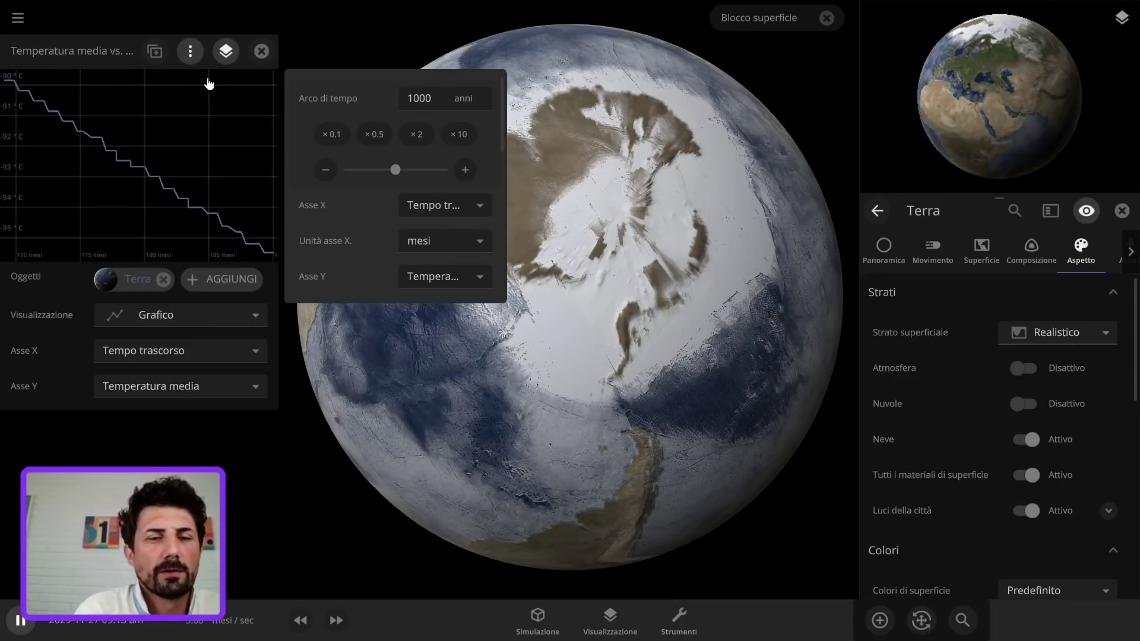
click(189, 177)
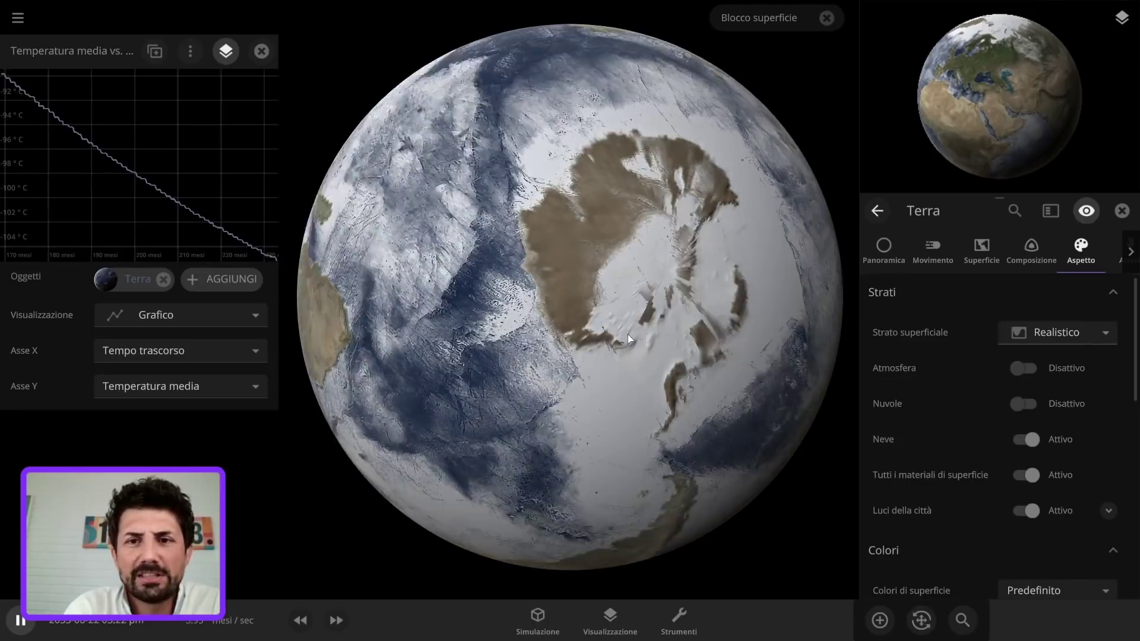
Step: Inspect the ice cover on Earth around Antarctica, Europe, Africa and North America
drag(558, 242, 629, 399)
drag(653, 322, 446, 297)
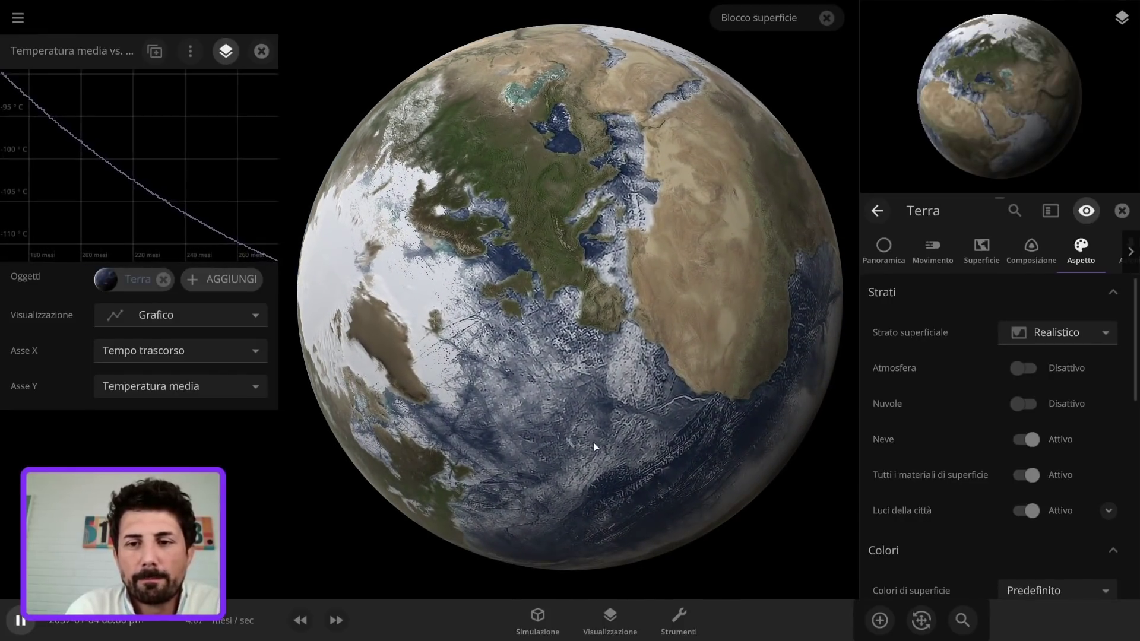
drag(470, 367, 523, 358)
drag(374, 404, 372, 341)
drag(464, 373, 533, 330)
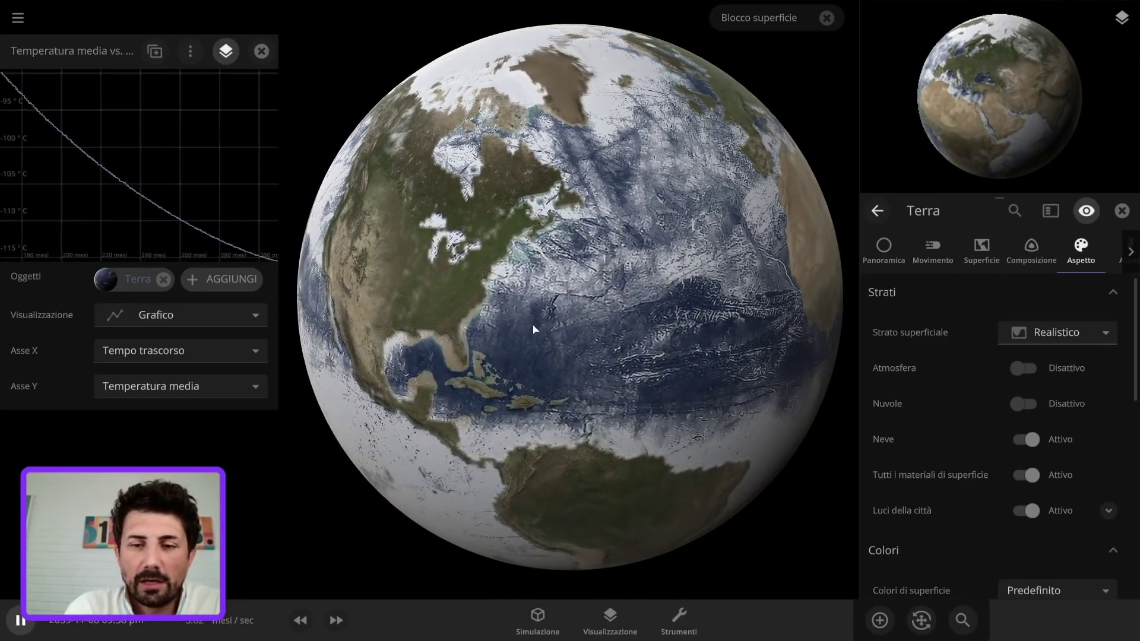
Step: Examine Earth's orbit around the Sun alongside the temperature graph, including the outer planets' orbits
scroll(533, 329, down, 10)
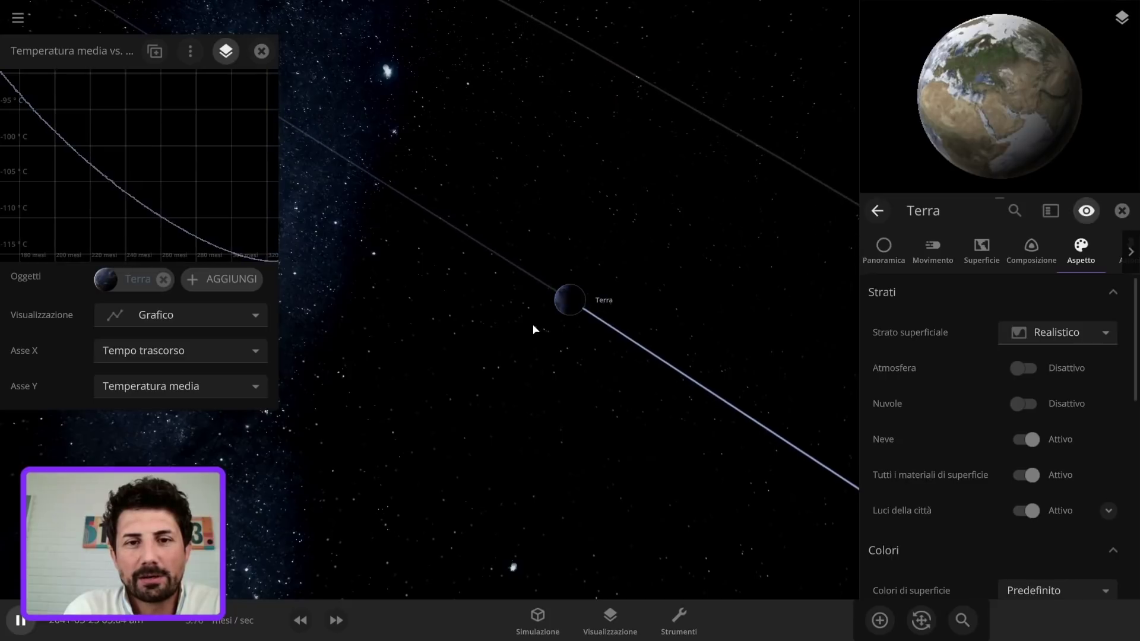
scroll(533, 330, down, 3)
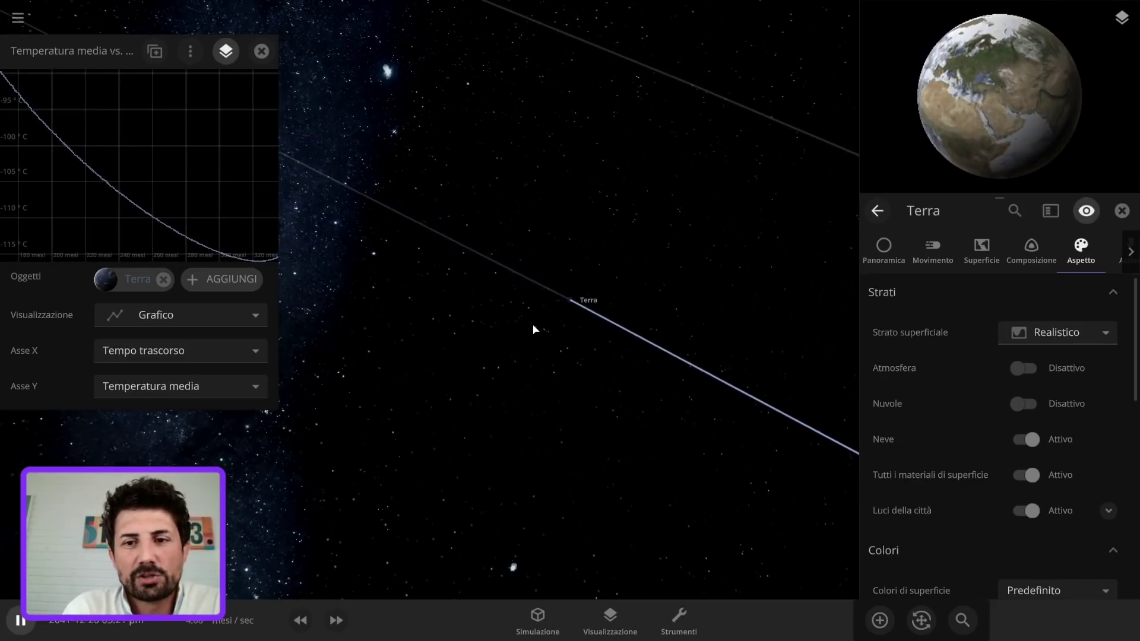
scroll(533, 329, down, 5)
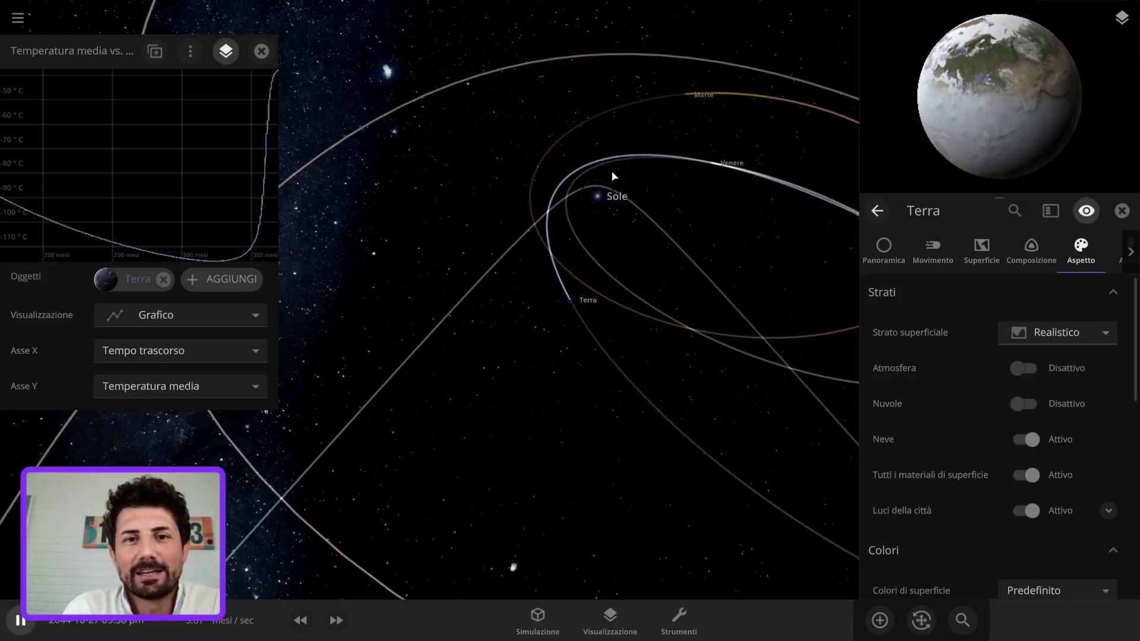
mouse_move(259, 87)
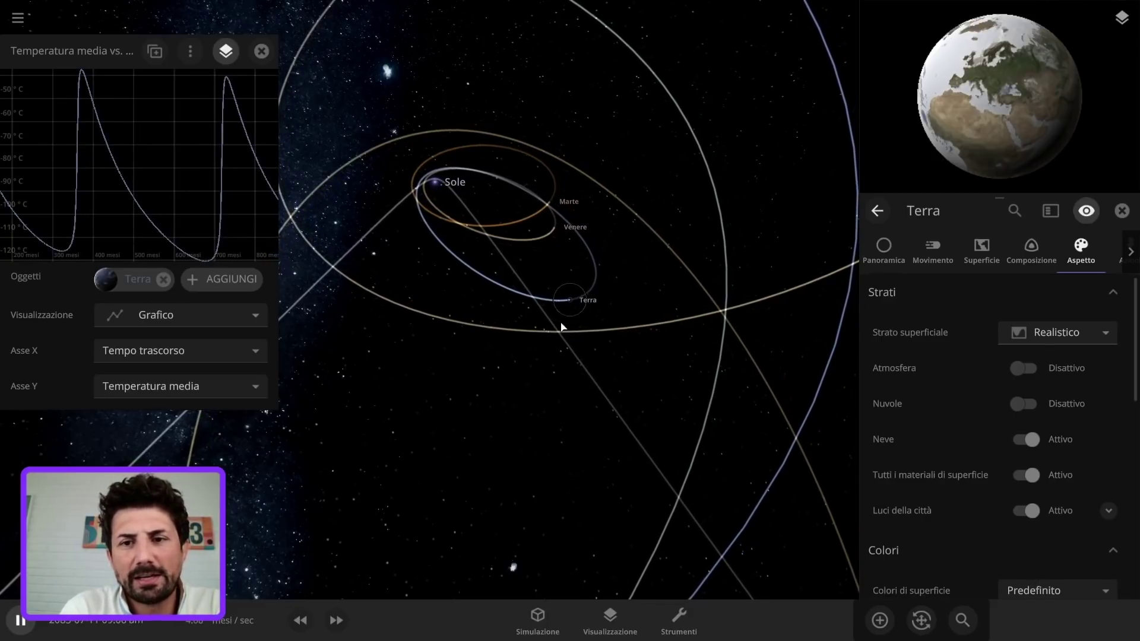
scroll(545, 337, down, 3)
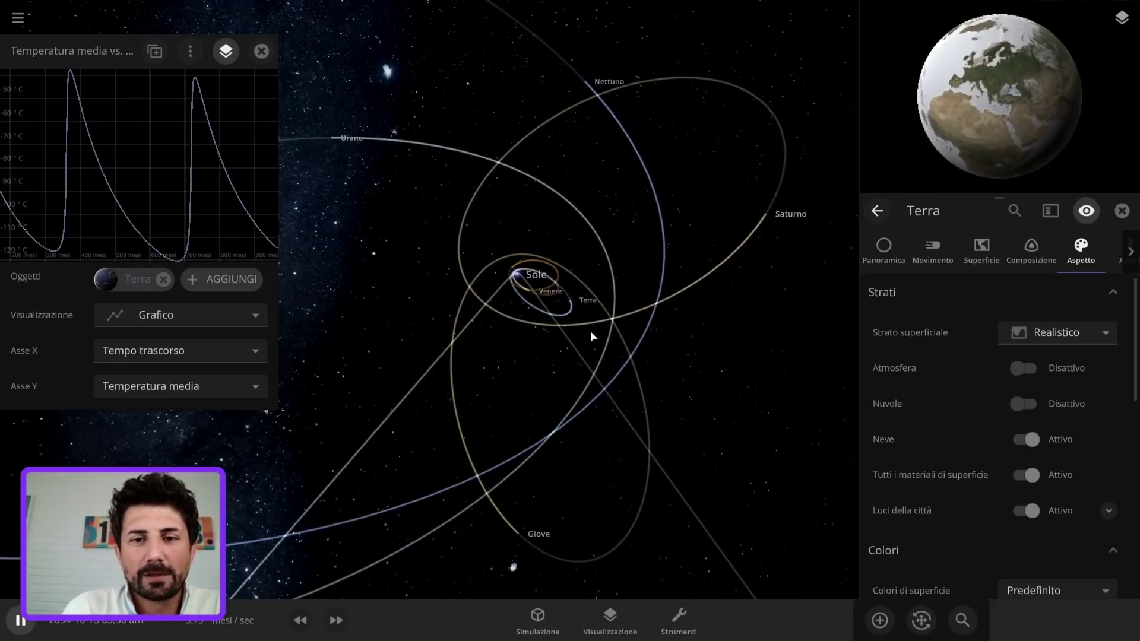
Step: Focus the view on Earth and inspect the ice over the Atlantic and North America
scroll(592, 338, up, 5)
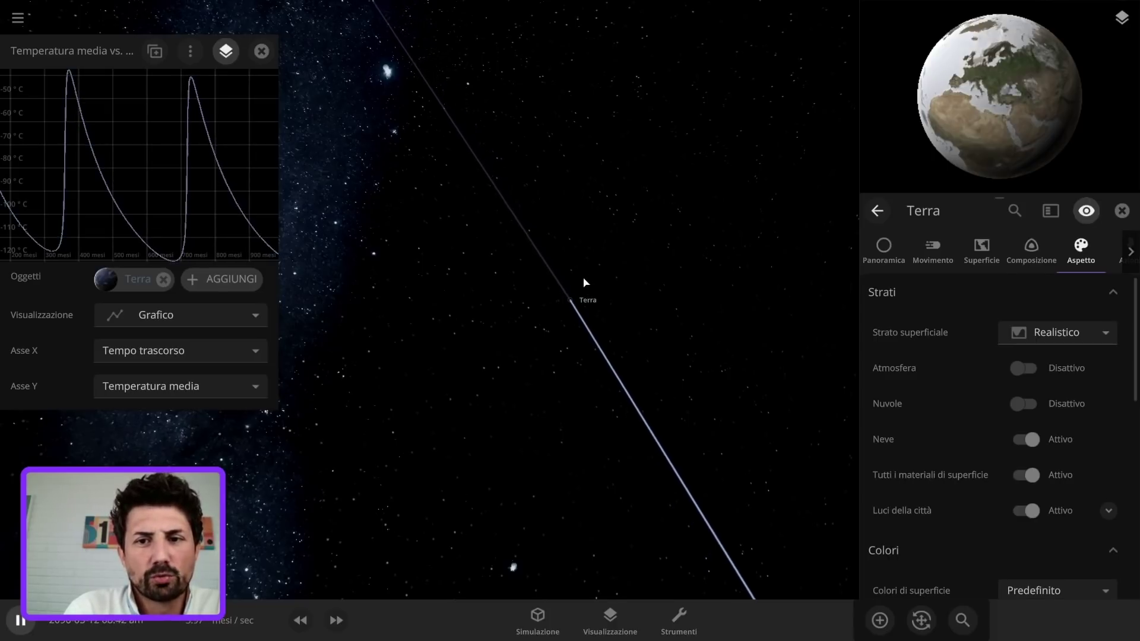
click(585, 310)
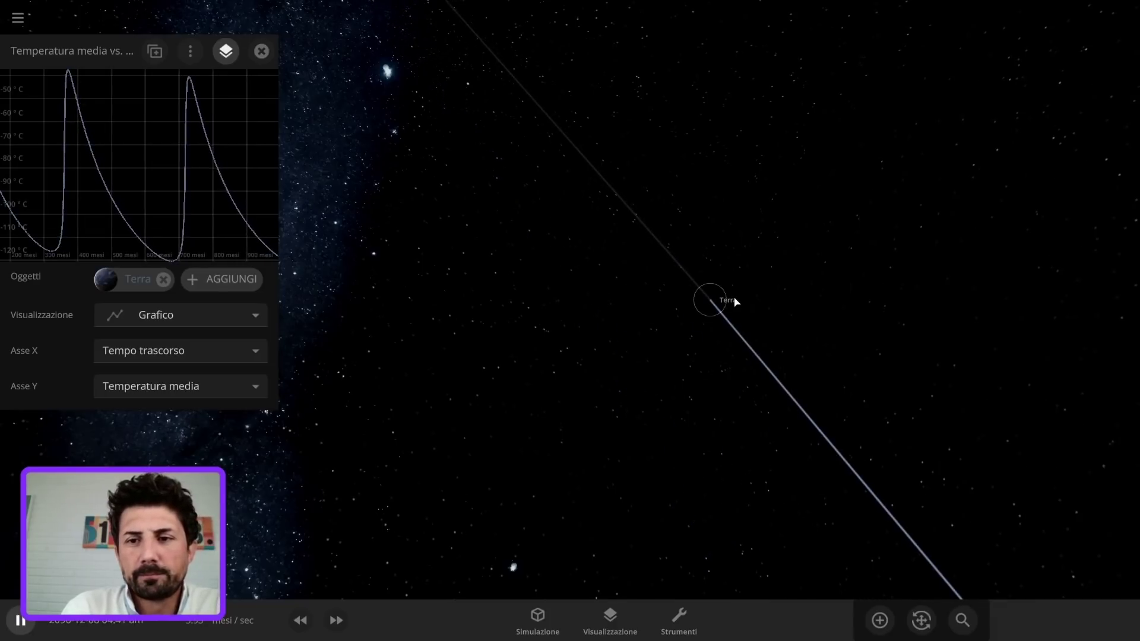
click(736, 304)
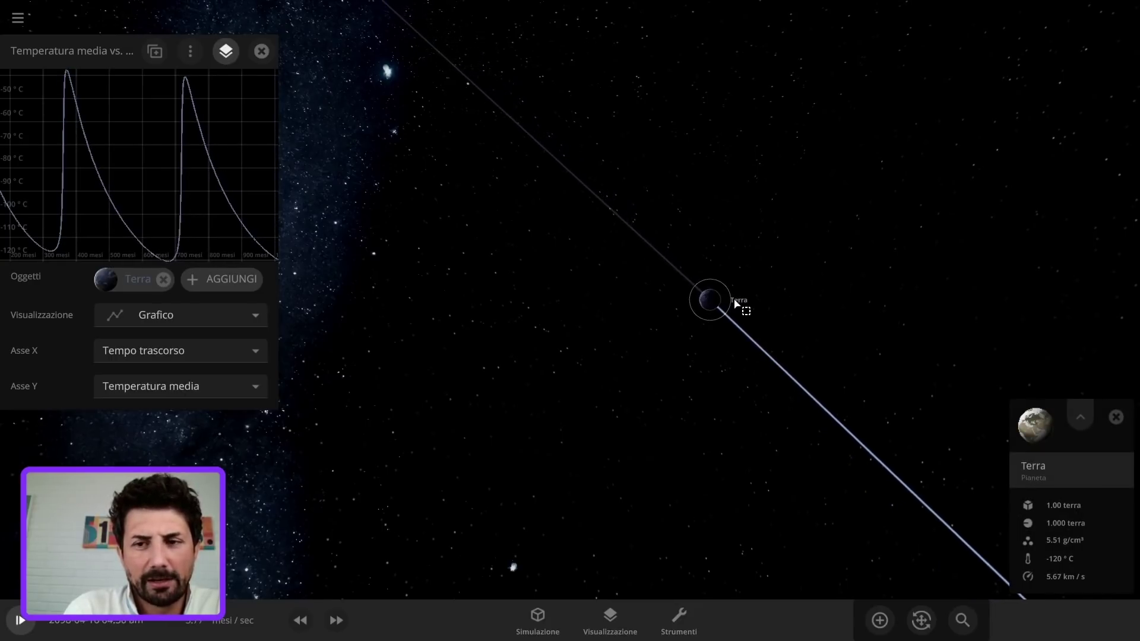
double_click(735, 302)
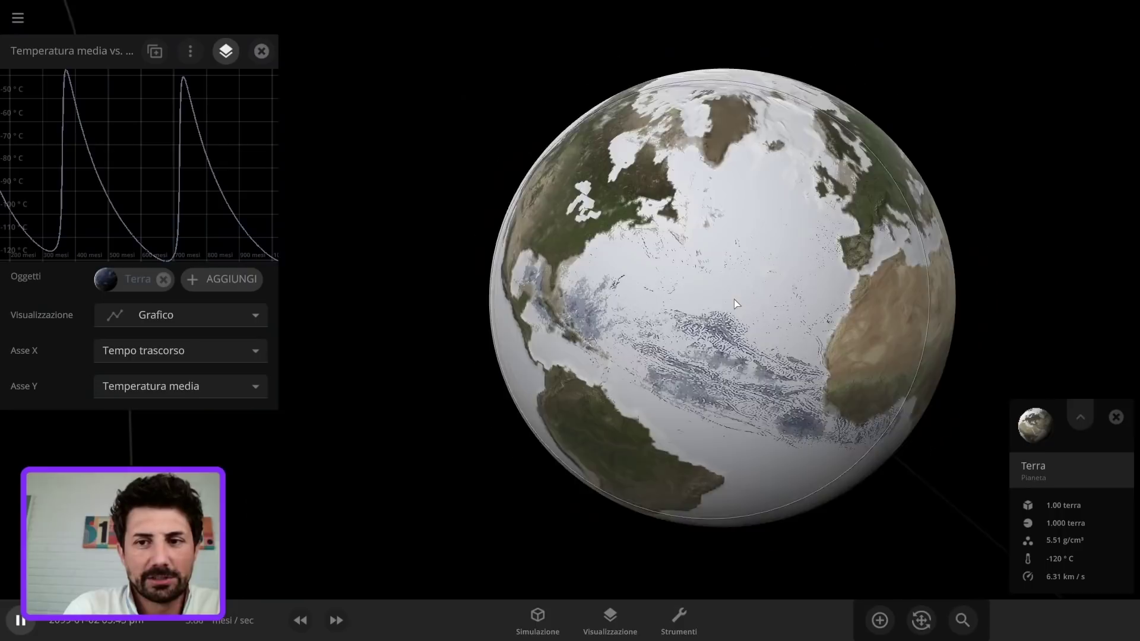
scroll(734, 299, down, 3)
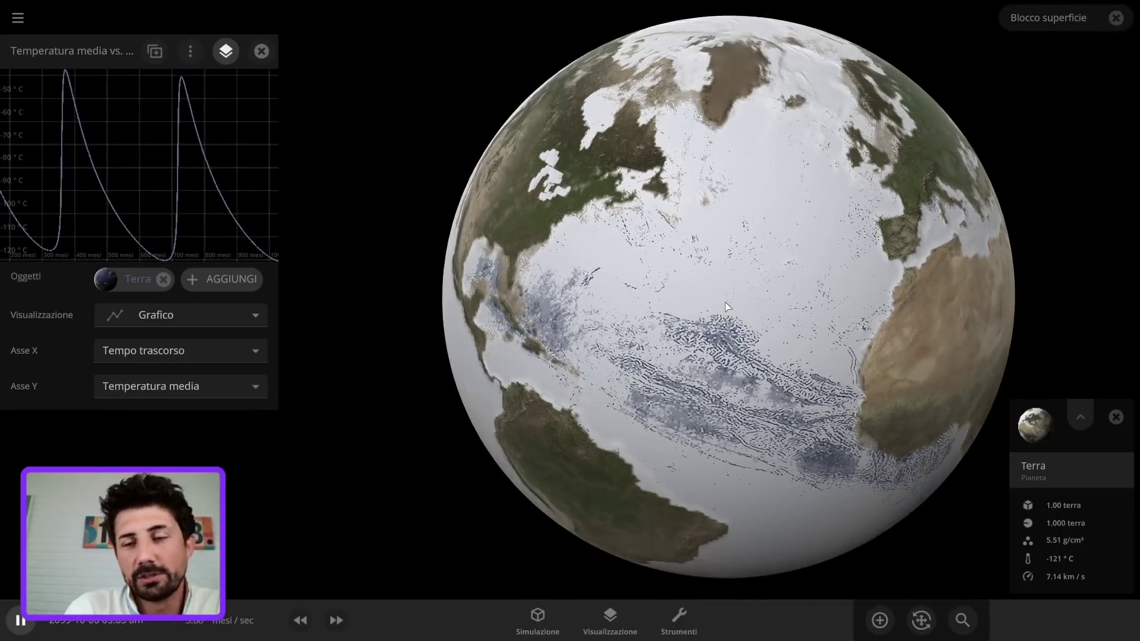
drag(751, 342, 807, 408)
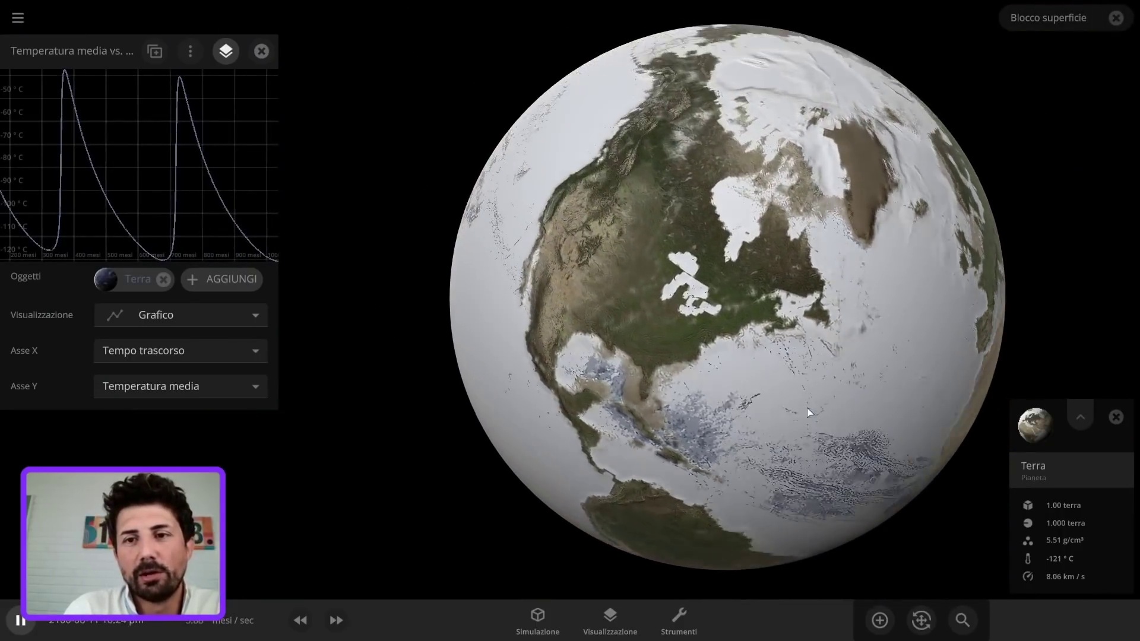
Step: Check Earth's average temperature graph and inspect the ice cover over Africa and Europe
mouse_move(64, 250)
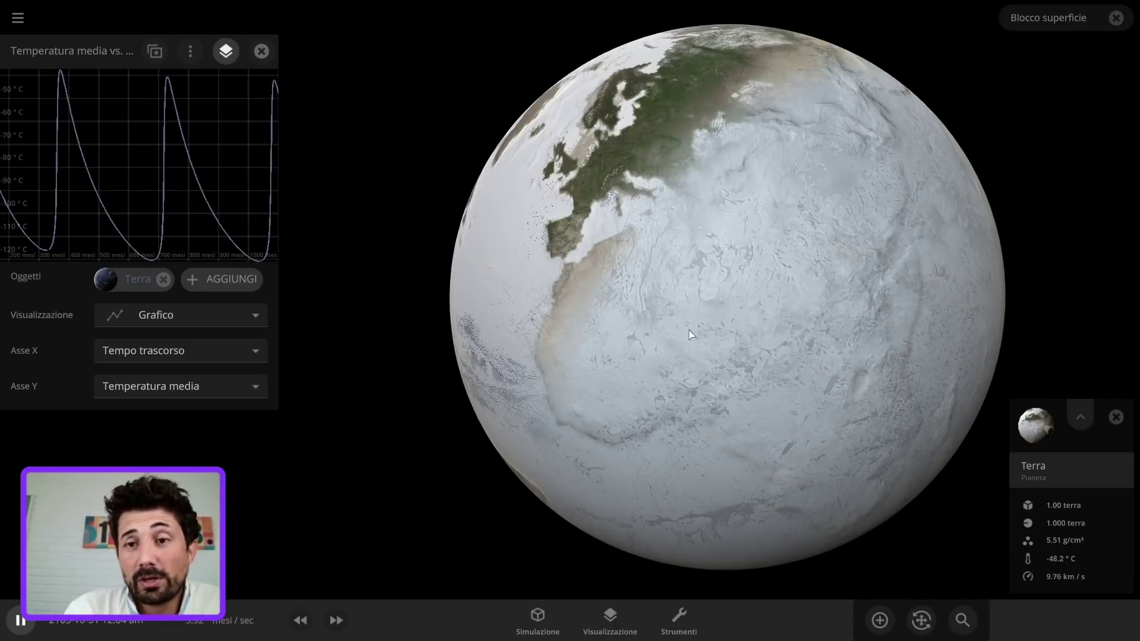
drag(696, 341, 671, 303)
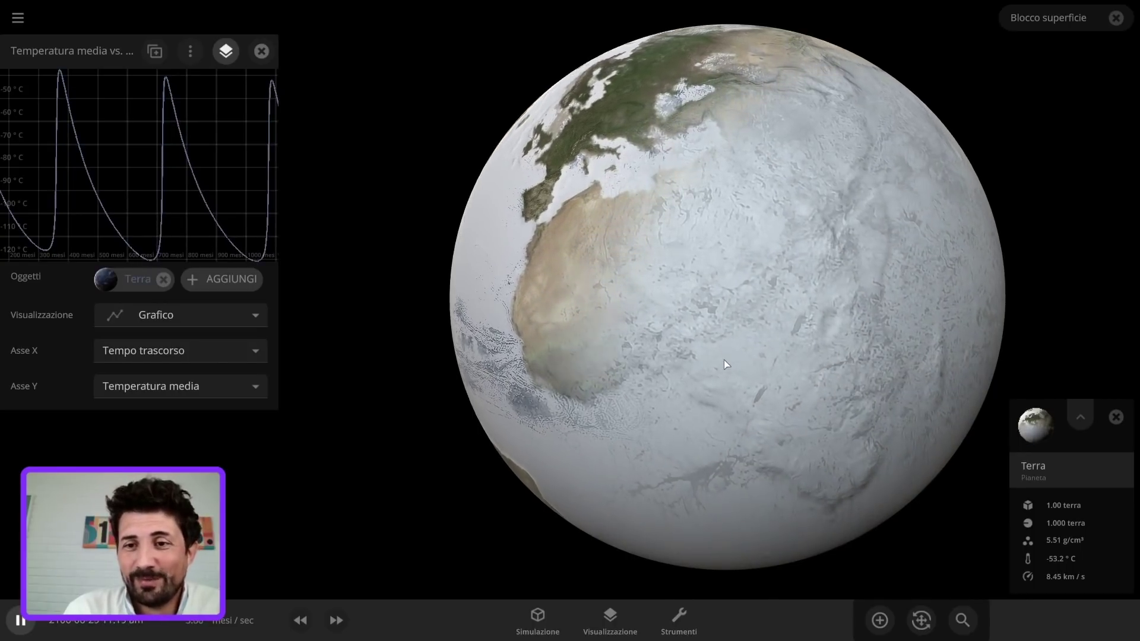
drag(696, 354, 663, 320)
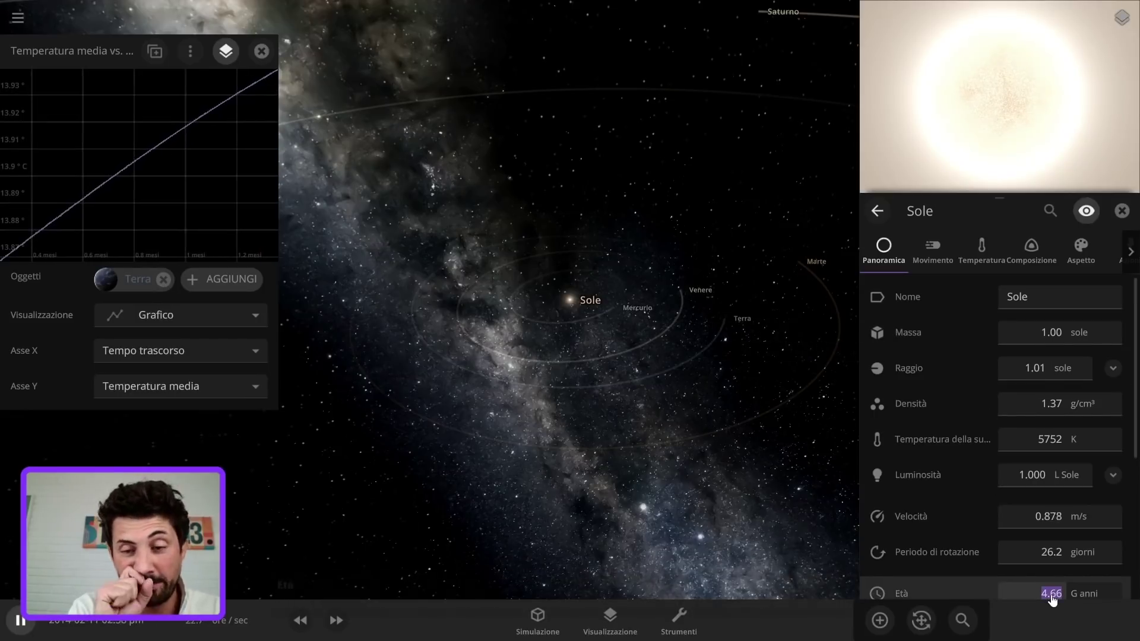
Step: Set the Sun's age (Età) to 12 billion years (G anni)
mouse_move(1052, 600)
text(12)
key(Return)
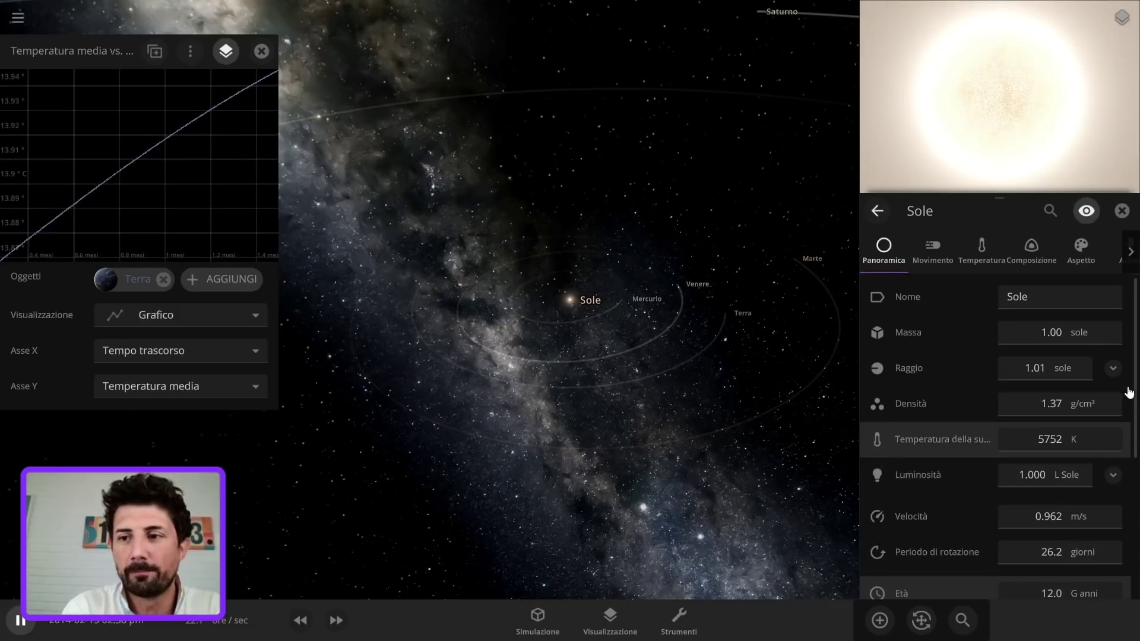
Step: Switch the Sun's calculated radius (Raggio calcolato) off and back on
click(1113, 369)
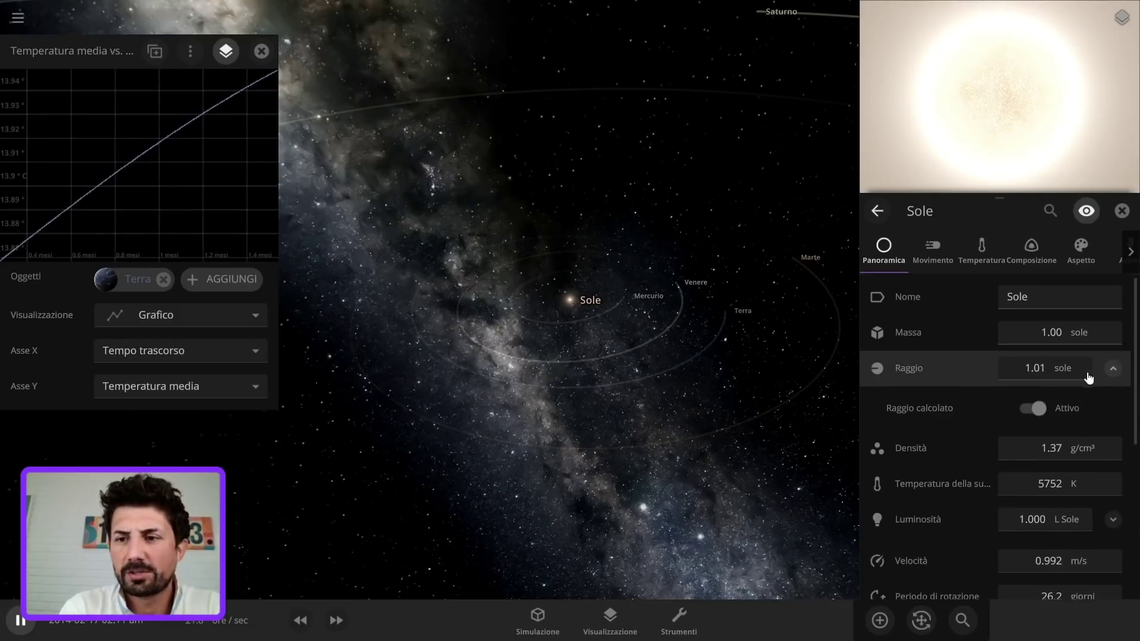
click(1030, 409)
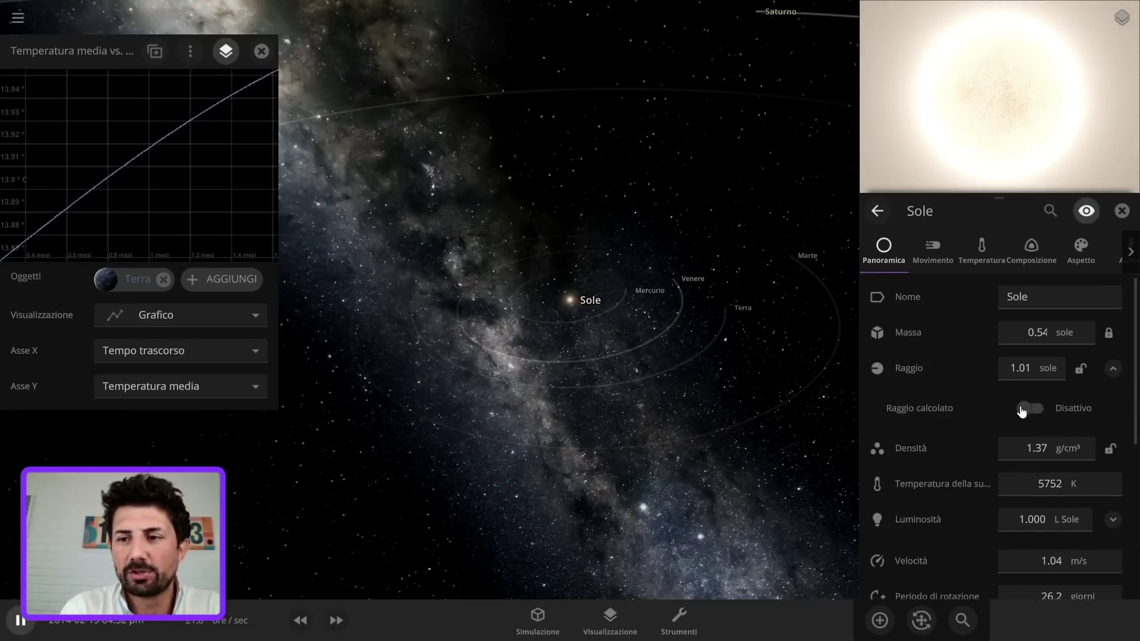
click(1022, 409)
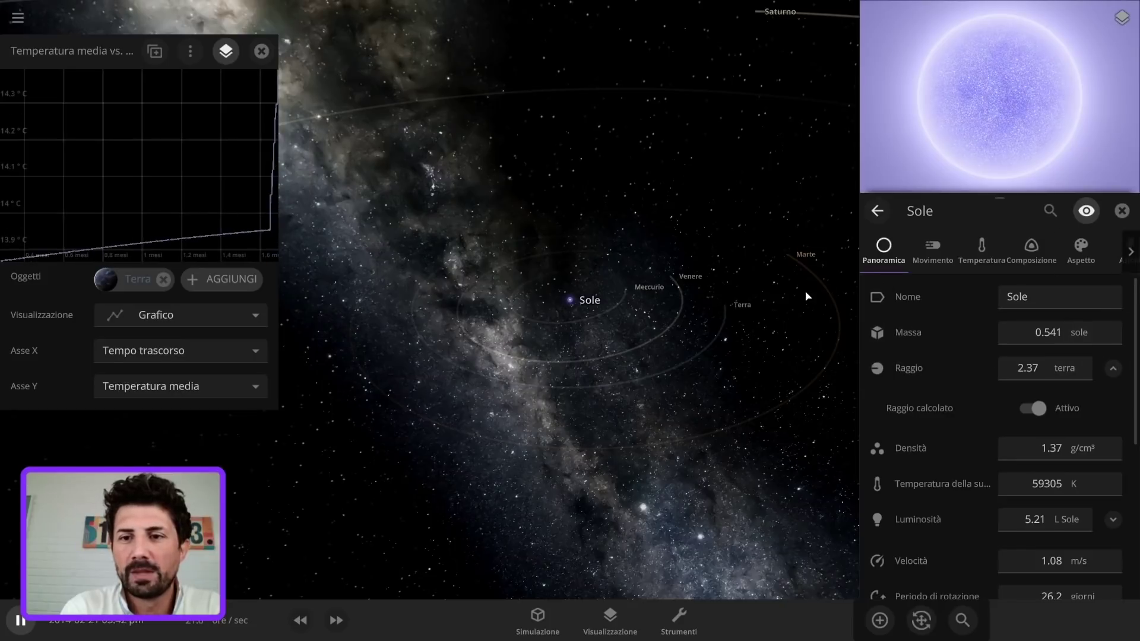
Step: Set the semi-major axis (Semiasse maggiore) of Earth's orbit to 1 AU and focus the view on Earth
click(741, 304)
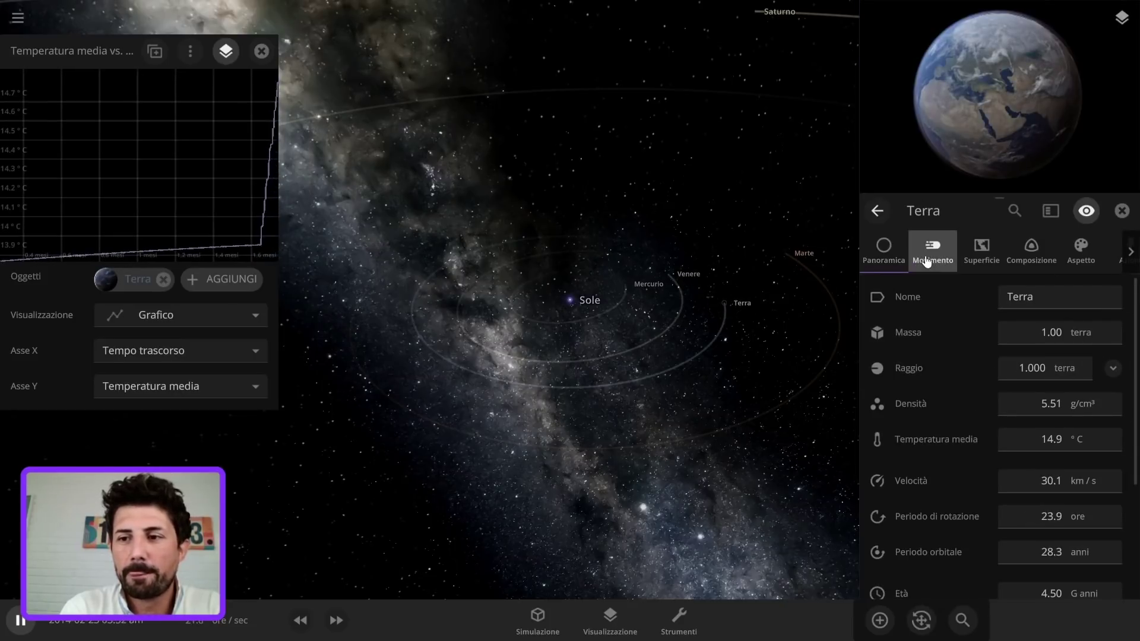
click(926, 261)
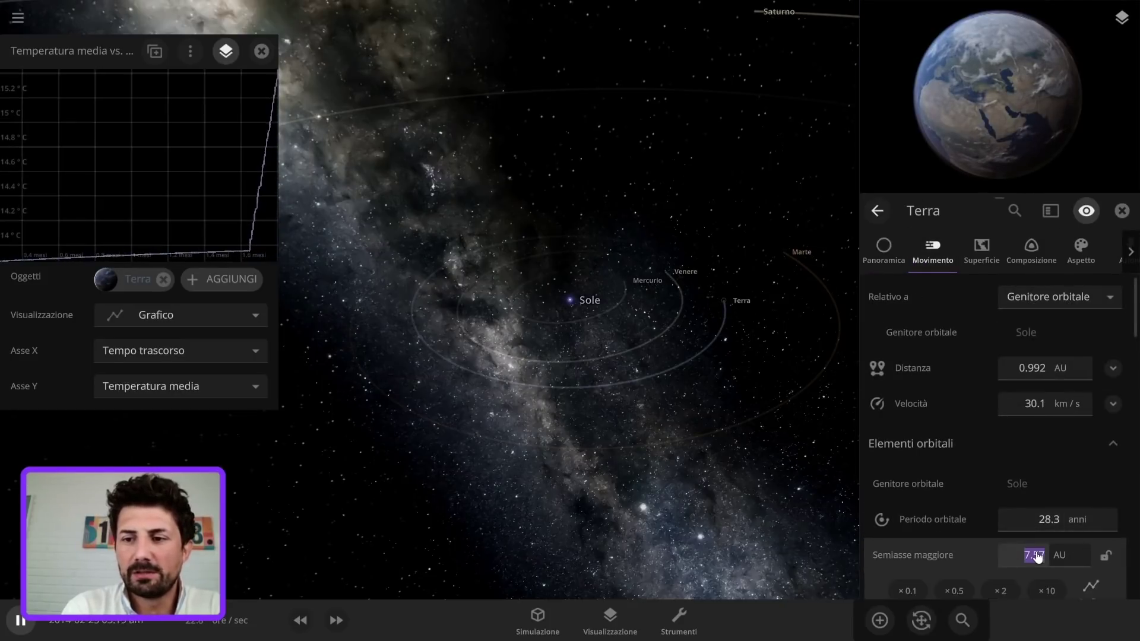
key(BackSpace)
text(1)
key(Return)
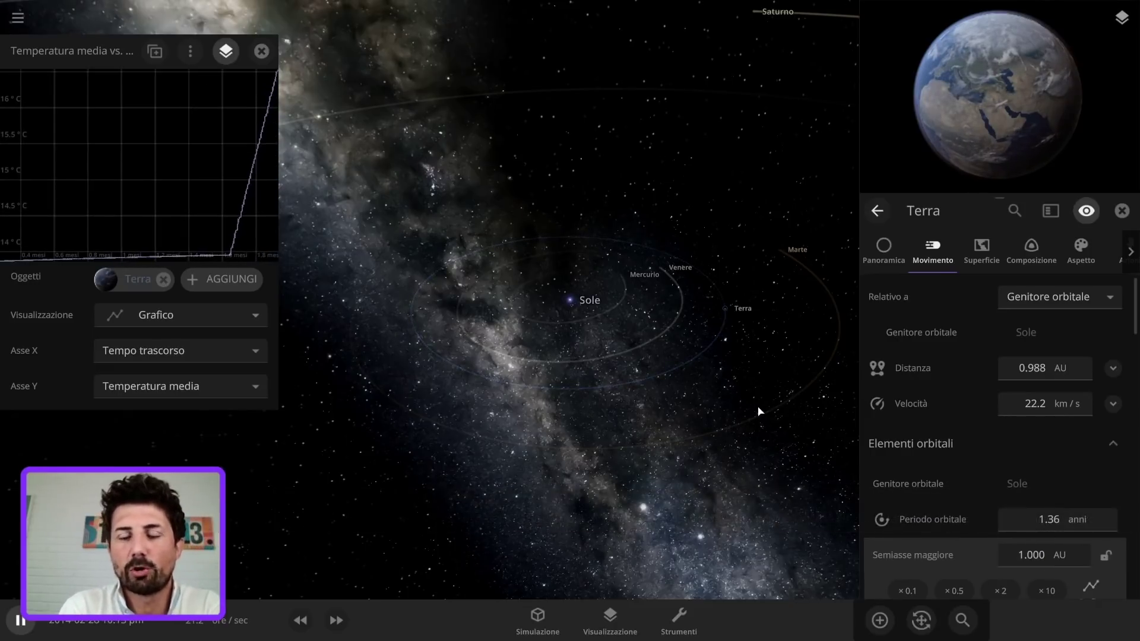
double_click(743, 311)
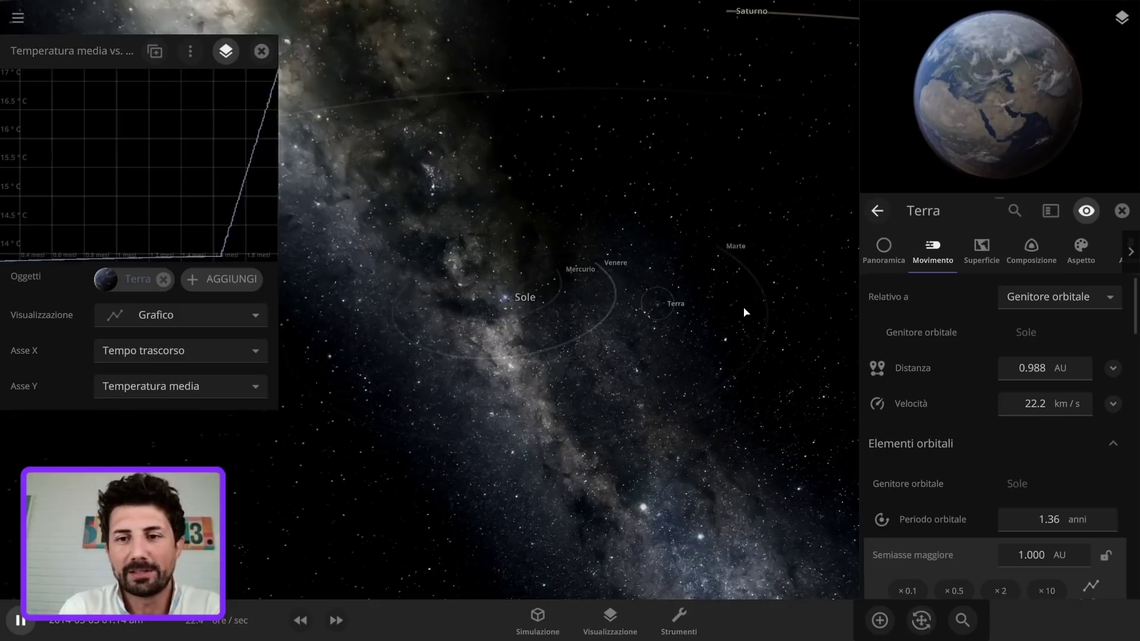